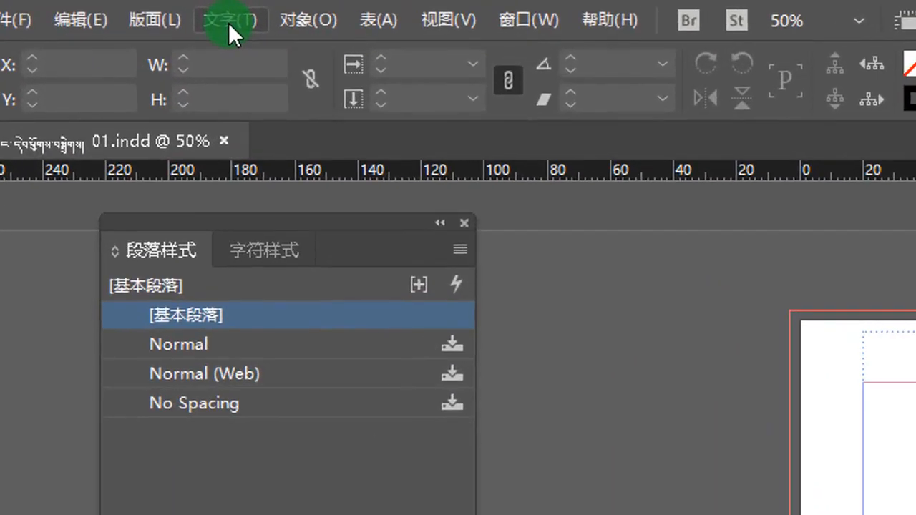
# - Show the hidden characters in the document and view them in the text of page 1
pyautogui.click(191, 18)
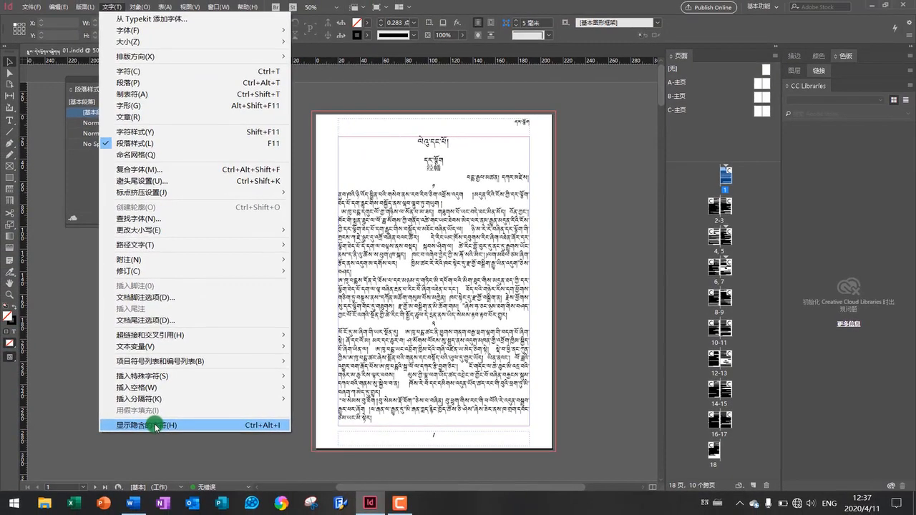
pyautogui.click(155, 428)
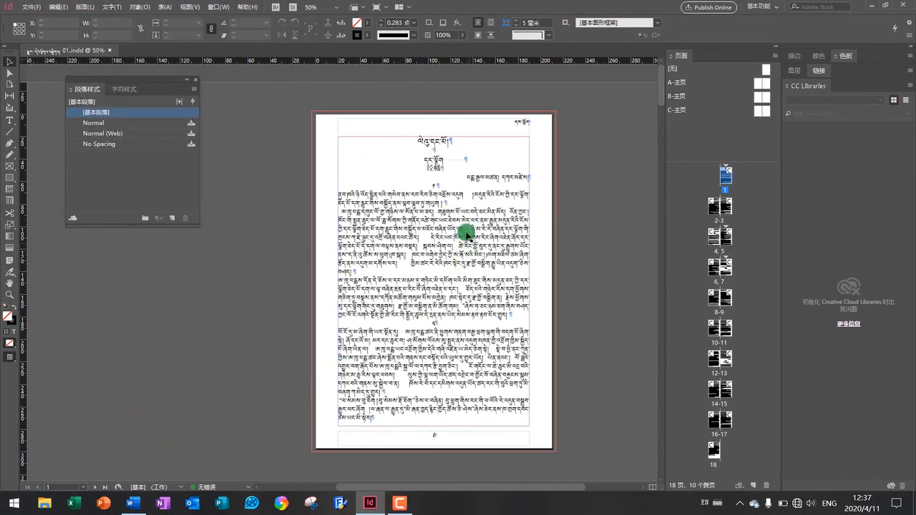
pyautogui.scroll(1, 449, 172)
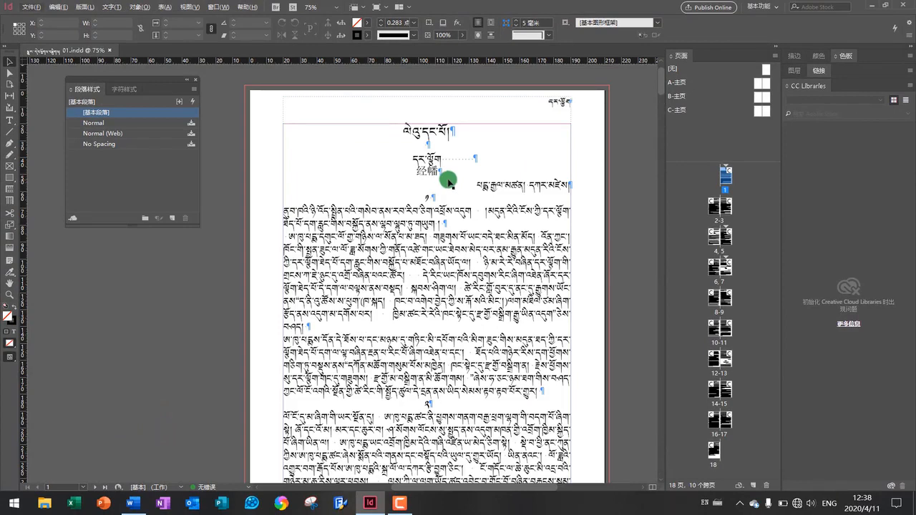
pyautogui.scroll(-1, 458, 200)
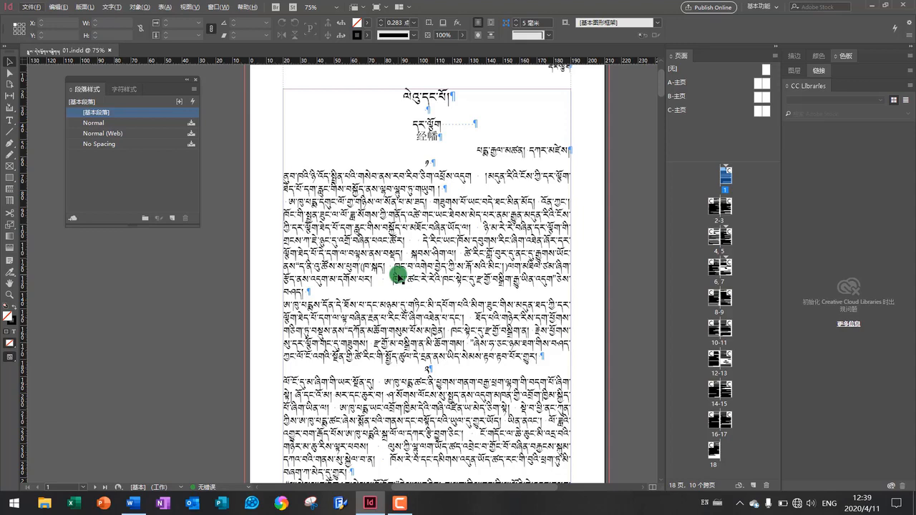
pyautogui.moveTo(150, 79); pyautogui.dragTo(536, 107)
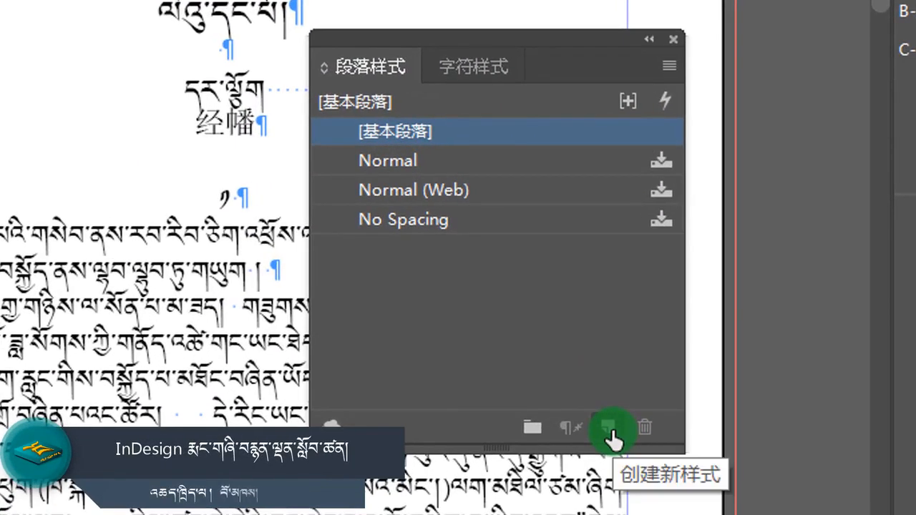
pyautogui.click(667, 68)
pyautogui.click(663, 72)
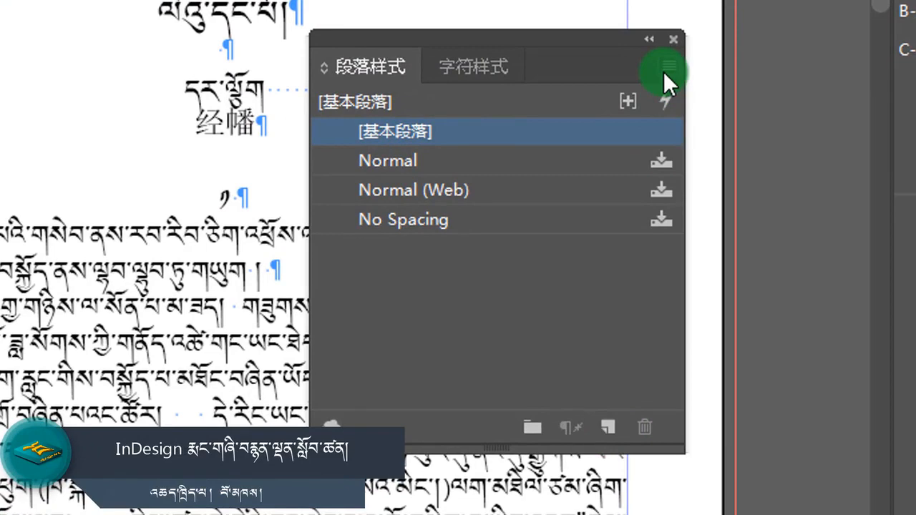
pyautogui.click(670, 66)
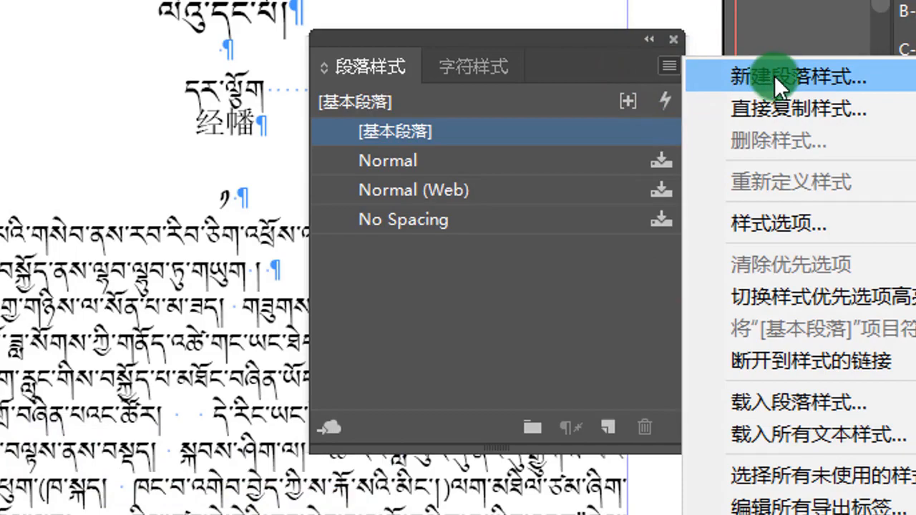
pyautogui.click(582, 48)
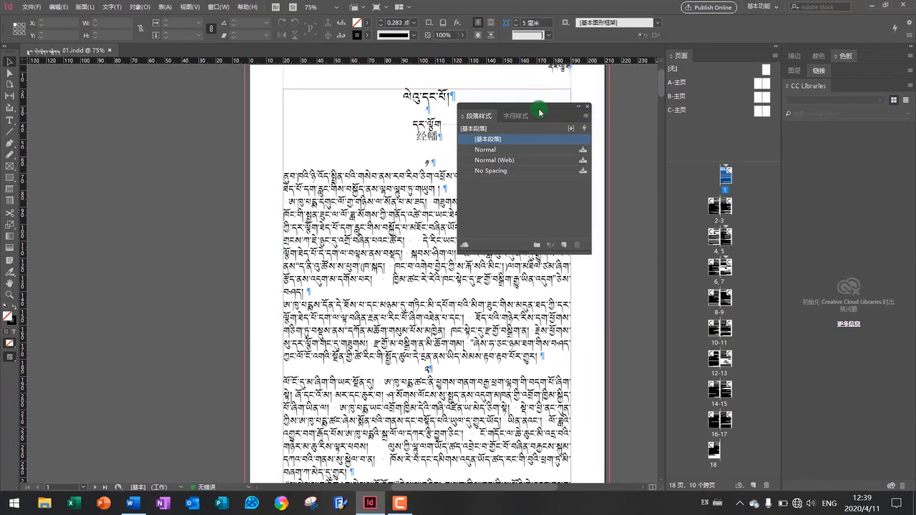
pyautogui.moveTo(545, 109); pyautogui.dragTo(525, 130)
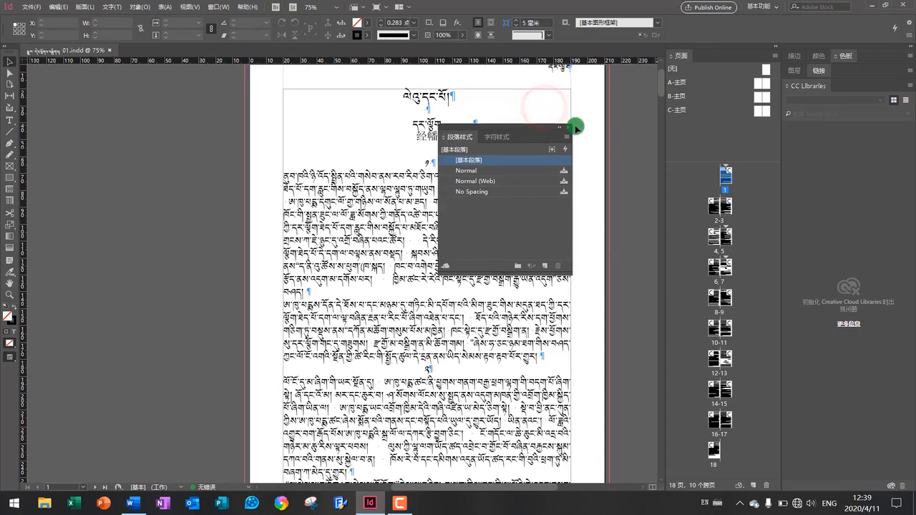
# - Close and reopen the Paragraph Styles panel, and place it in the empty area beside the page
pyautogui.click(569, 128)
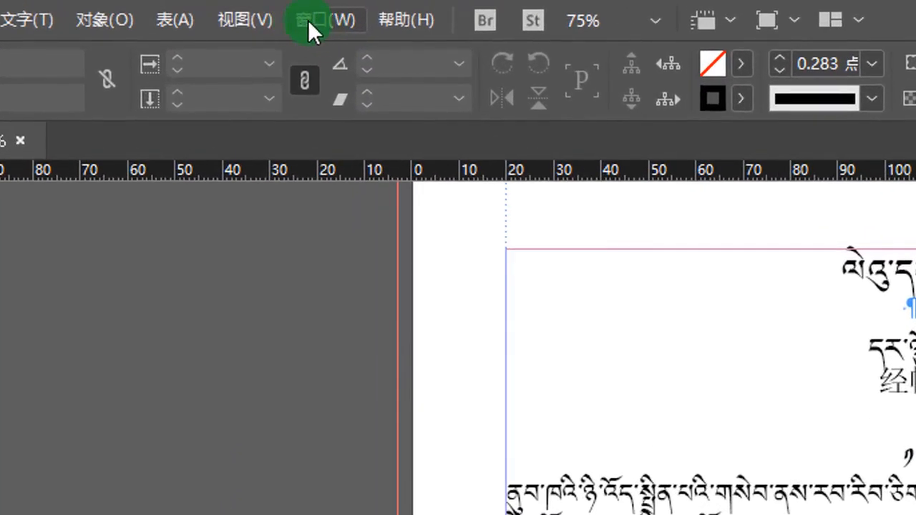
pyautogui.click(313, 17)
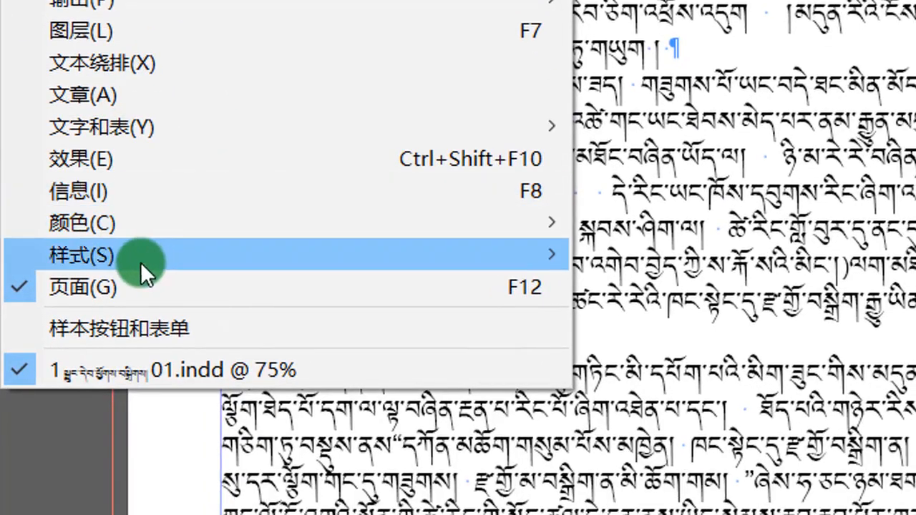
pyautogui.moveTo(74, 290)
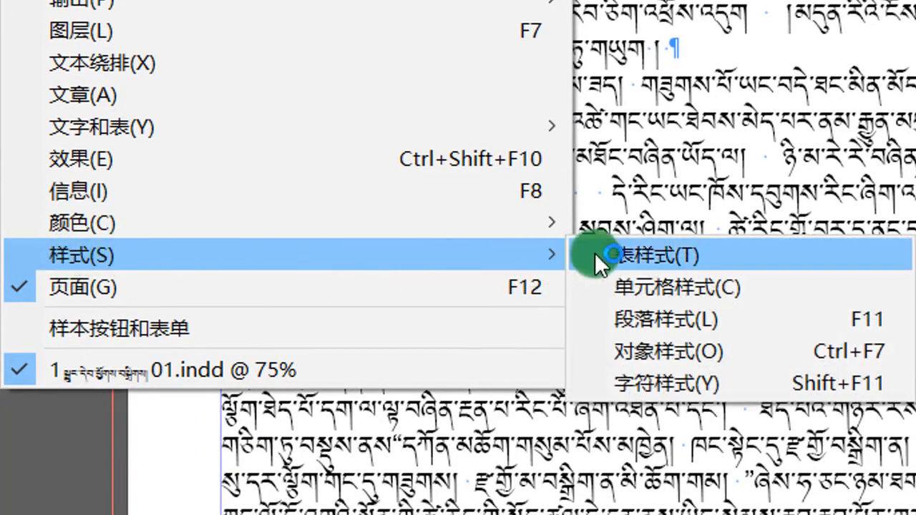
pyautogui.click(642, 316)
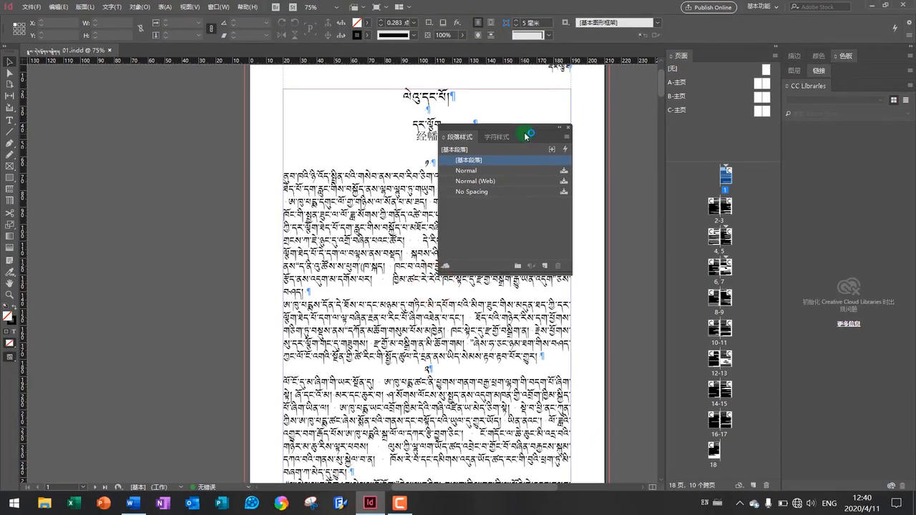
pyautogui.moveTo(525, 136); pyautogui.dragTo(188, 149)
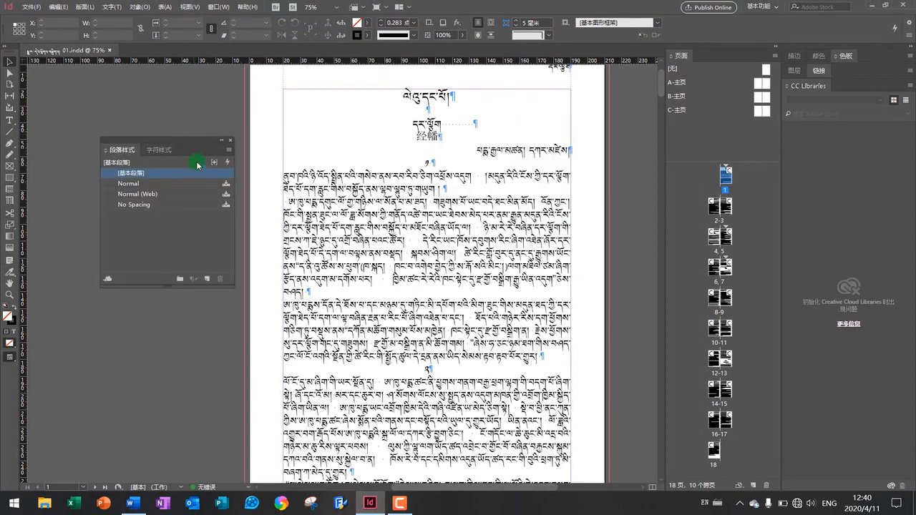
# - Start a new paragraph style with no style selected and name it 章节 01
pyautogui.click(187, 242)
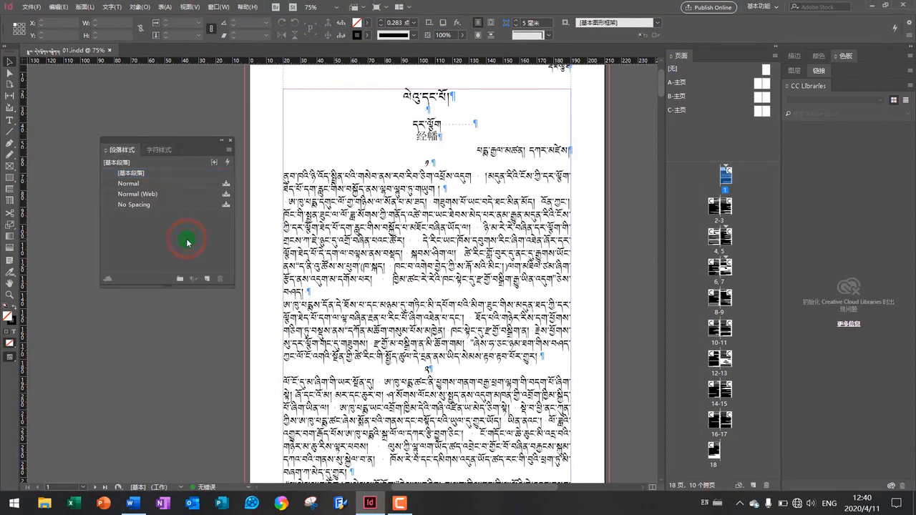
pyautogui.click(228, 151)
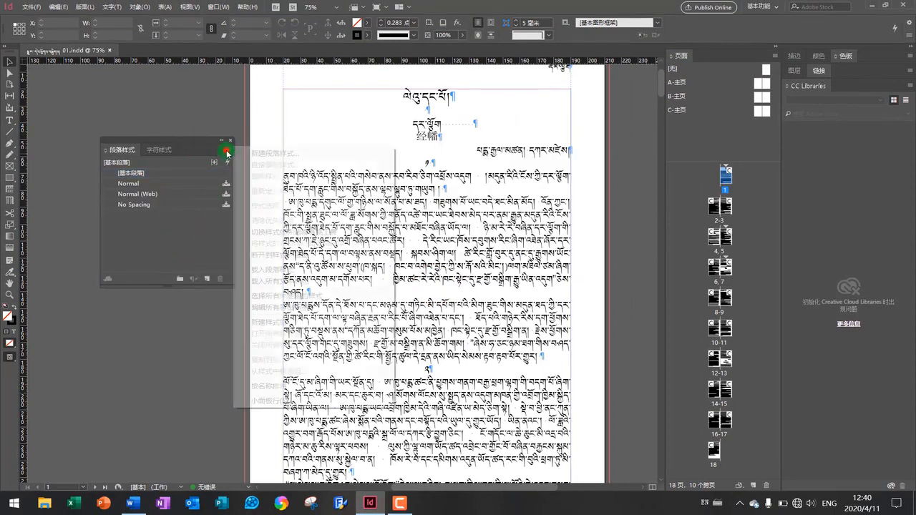
pyautogui.click(266, 153)
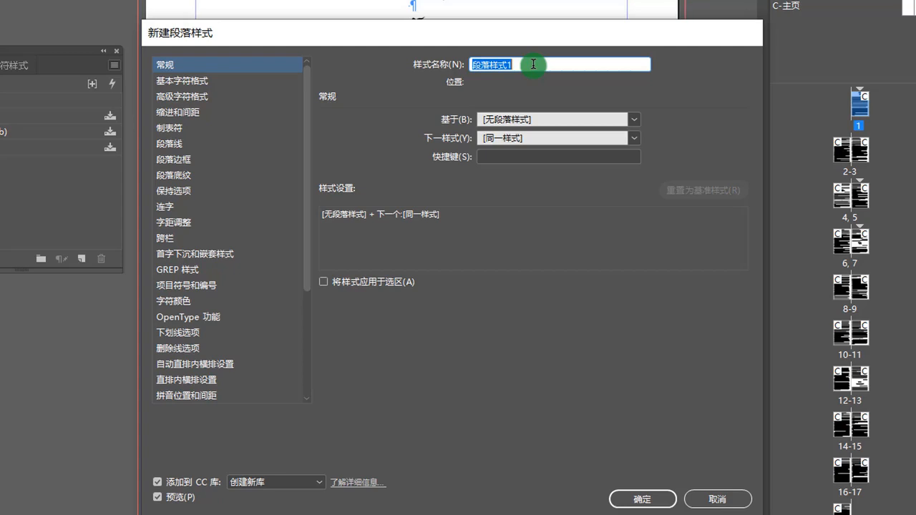
pyautogui.press('super+space')
pyautogui.press('super+space')
pyautogui.write('章节')
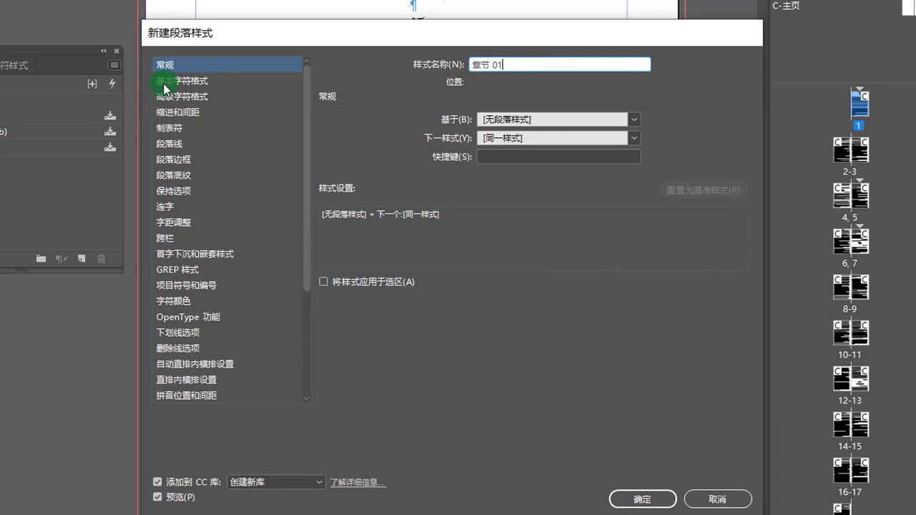
# - In the new style's basic character formats, set the font family to Monlam Uni OuChan2 with the Regular font style
pyautogui.click(191, 84)
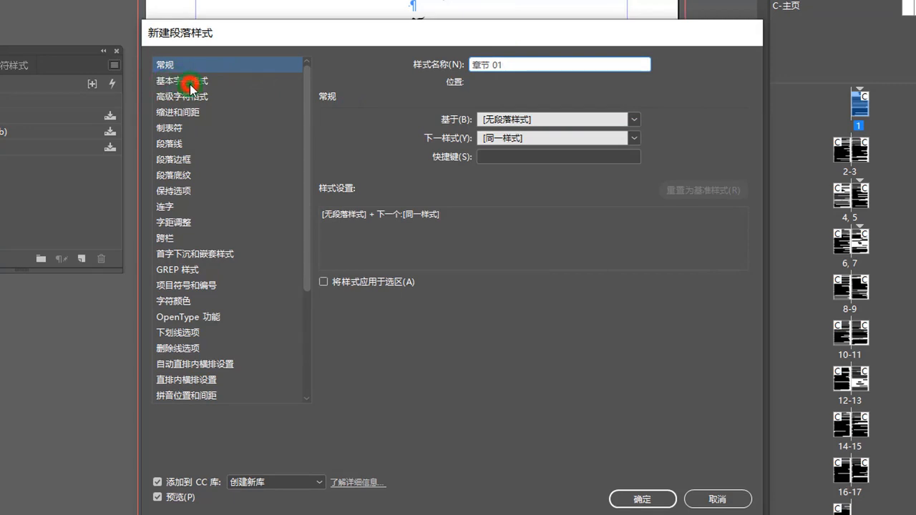
pyautogui.click(191, 85)
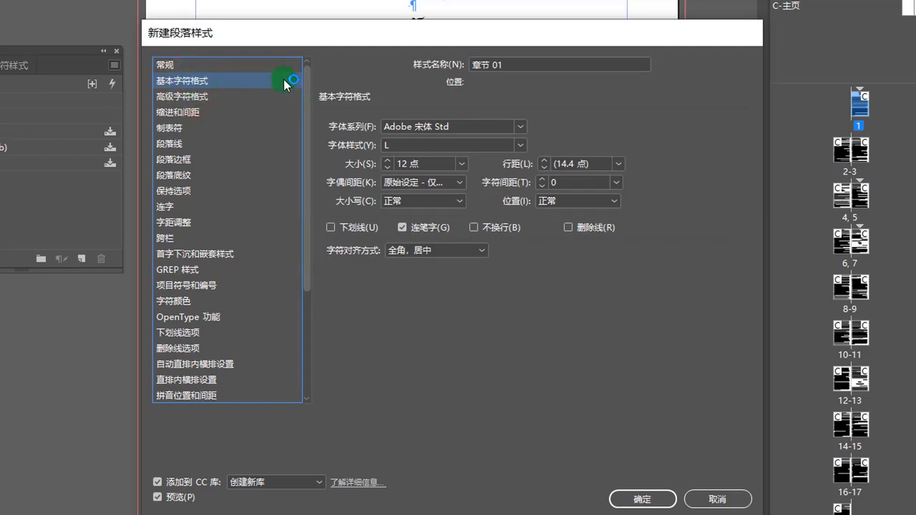
pyautogui.click(521, 127)
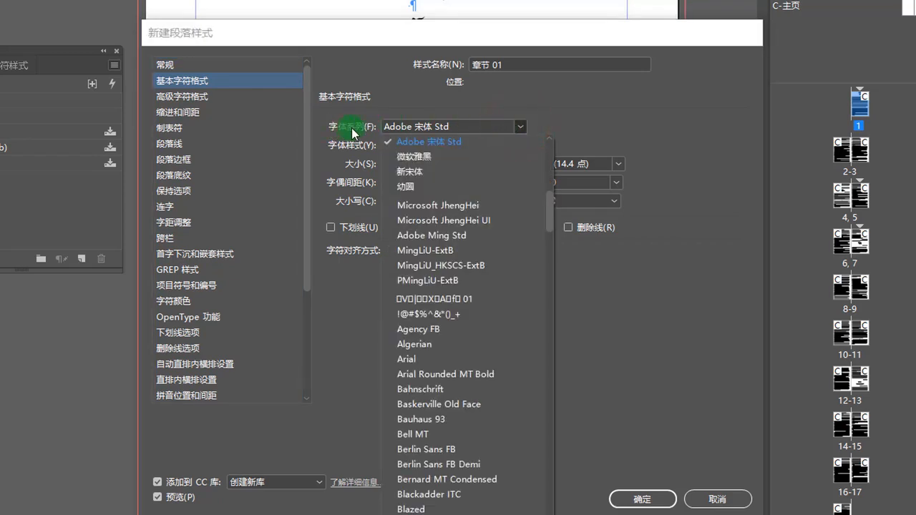
pyautogui.scroll(-15, 480, 191)
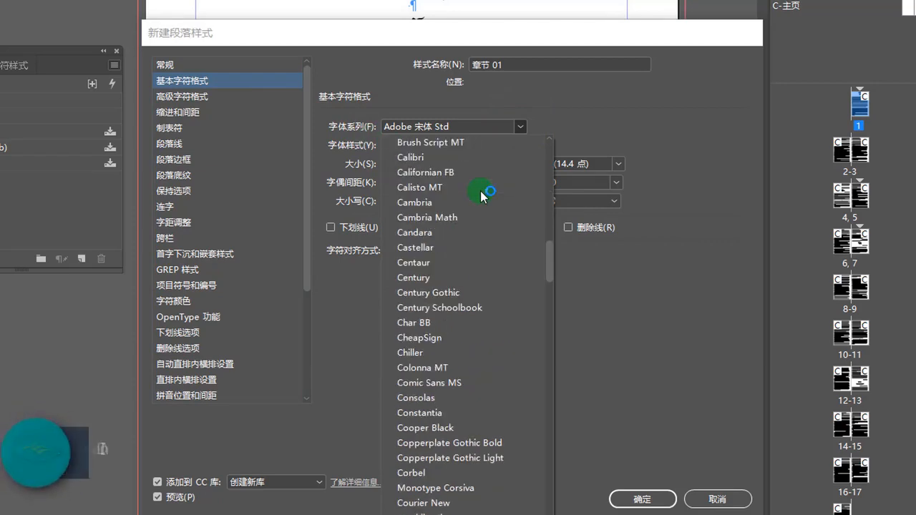
pyautogui.scroll(-20, 480, 190)
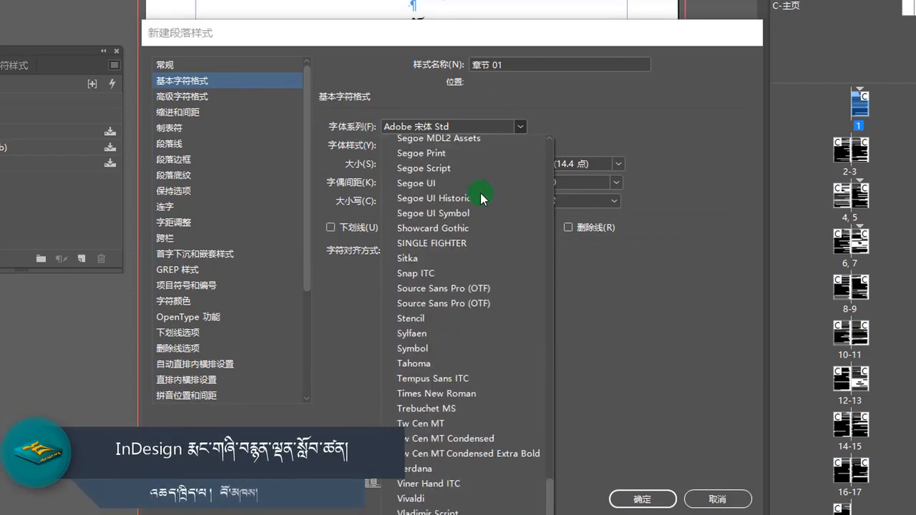
pyautogui.scroll(-10, 511, 277)
pyautogui.scroll(3, 433, 276)
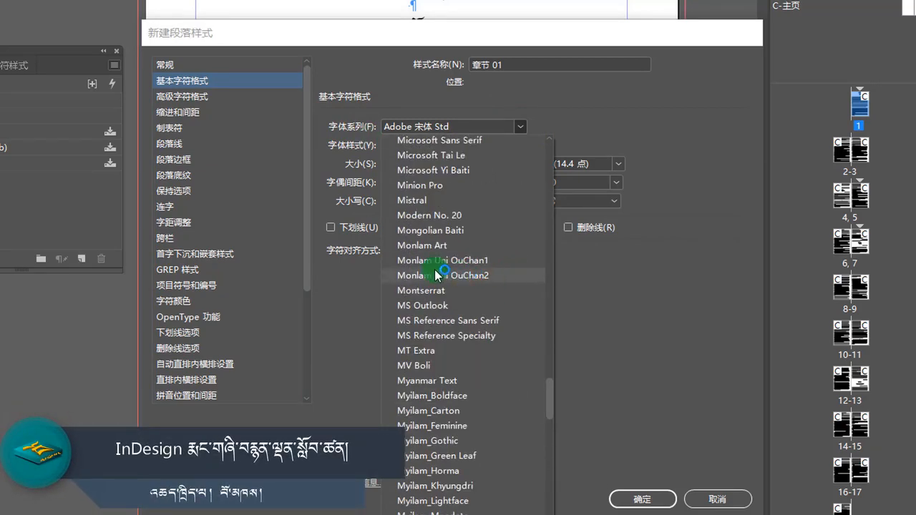
pyautogui.click(434, 277)
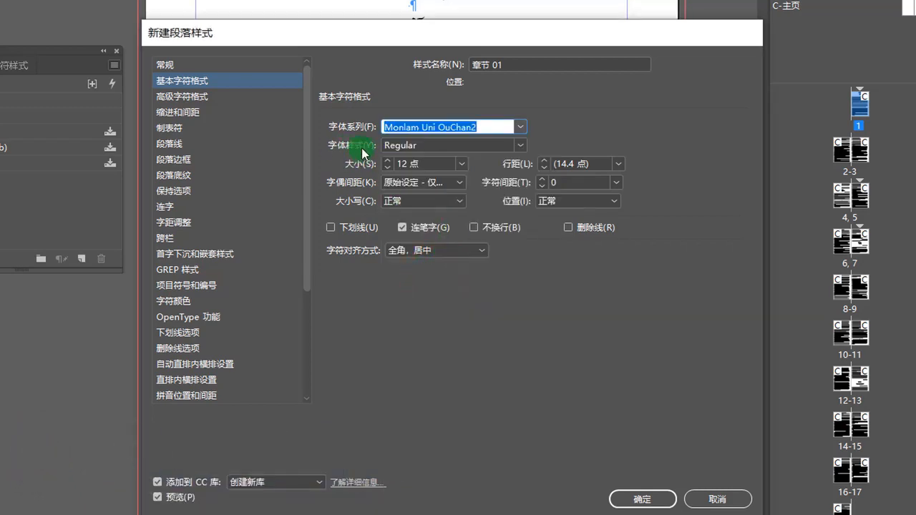
pyautogui.click(521, 145)
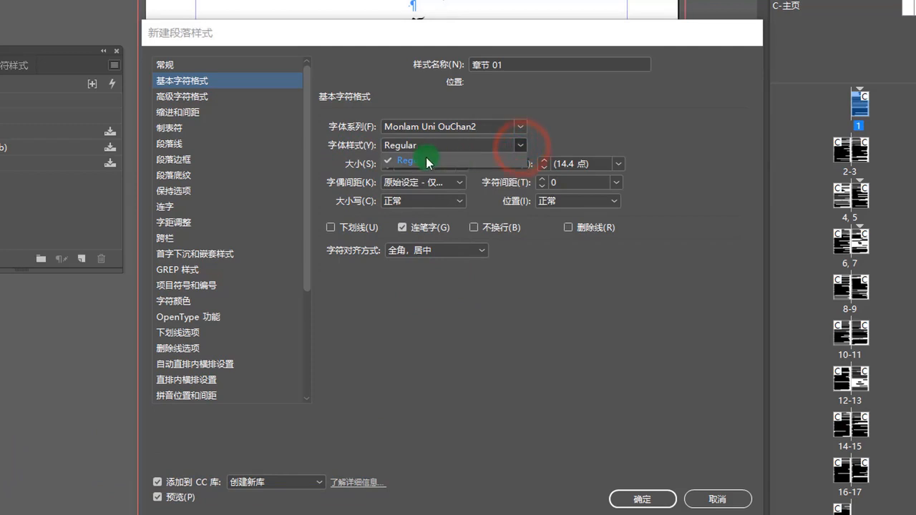
pyautogui.click(449, 161)
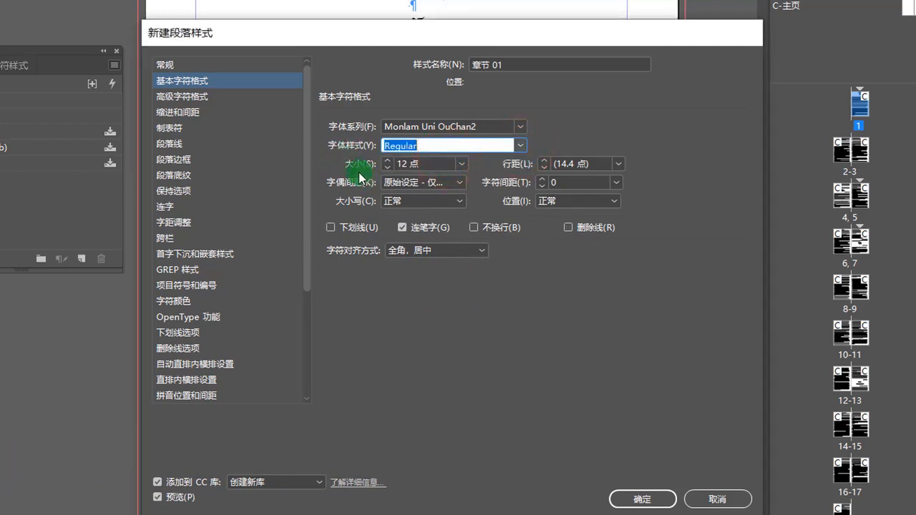
# - Set the 章节 01 style's font size to 36 points and its leading to 48 points
pyautogui.click(461, 165)
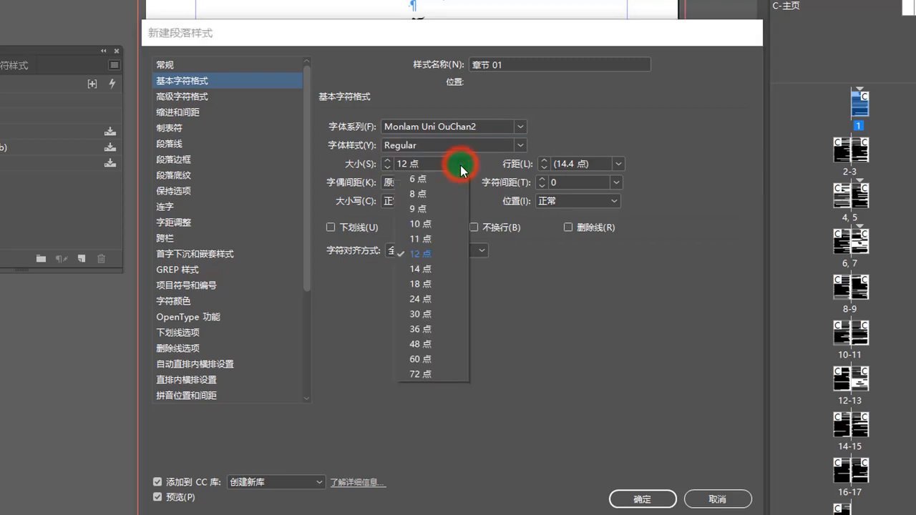
pyautogui.click(425, 330)
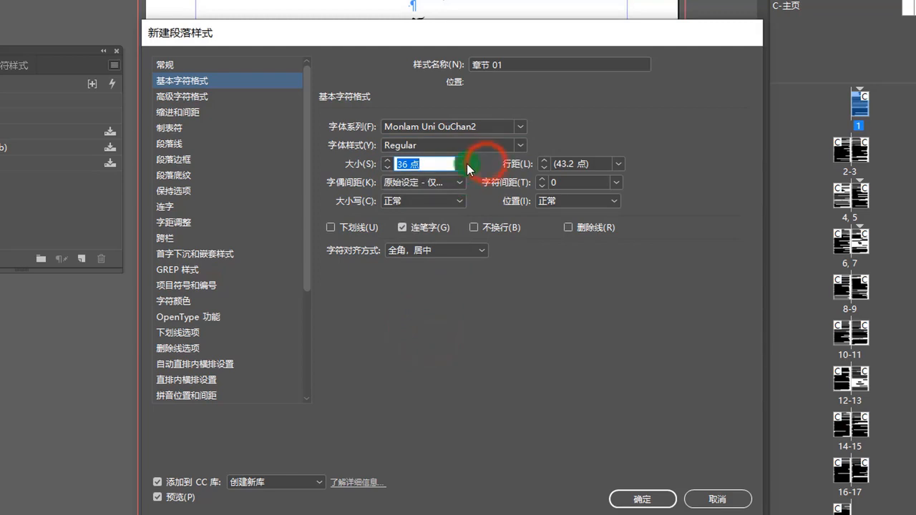
pyautogui.click(514, 169)
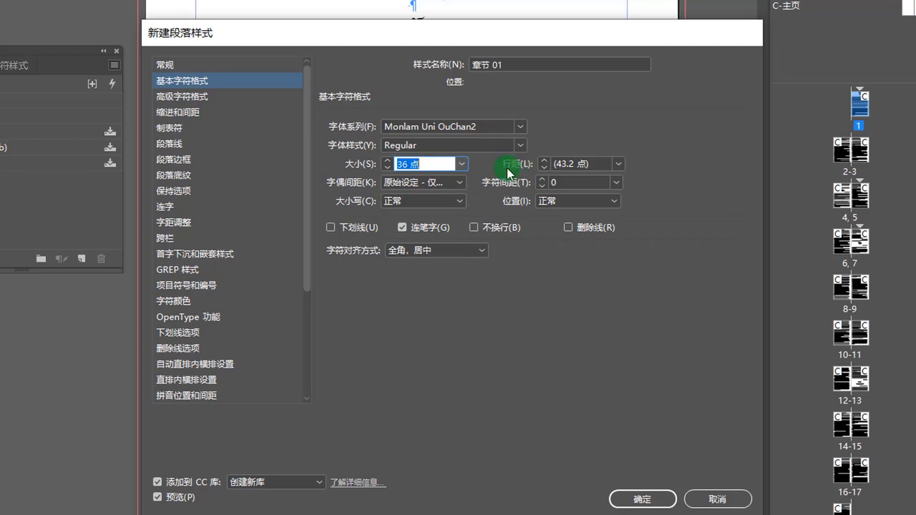
pyautogui.click(459, 33)
pyautogui.moveTo(459, 33); pyautogui.dragTo(450, 178)
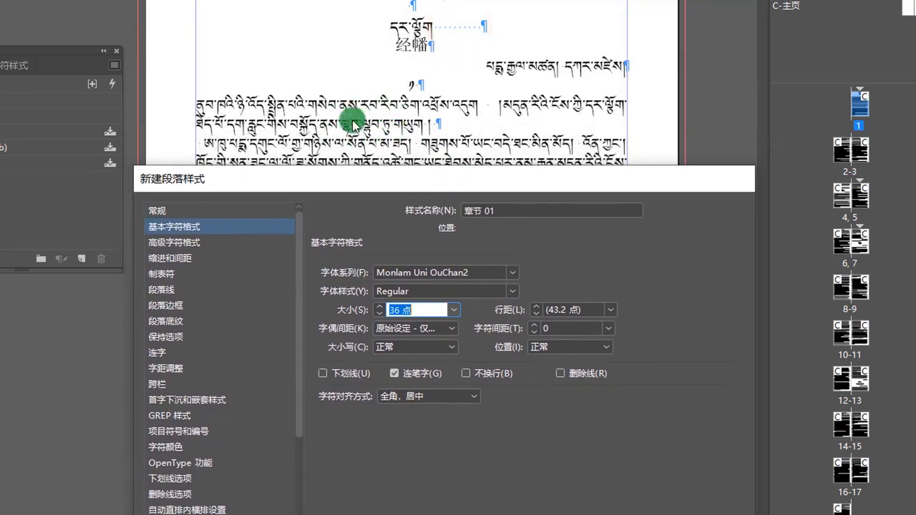
pyautogui.click(609, 312)
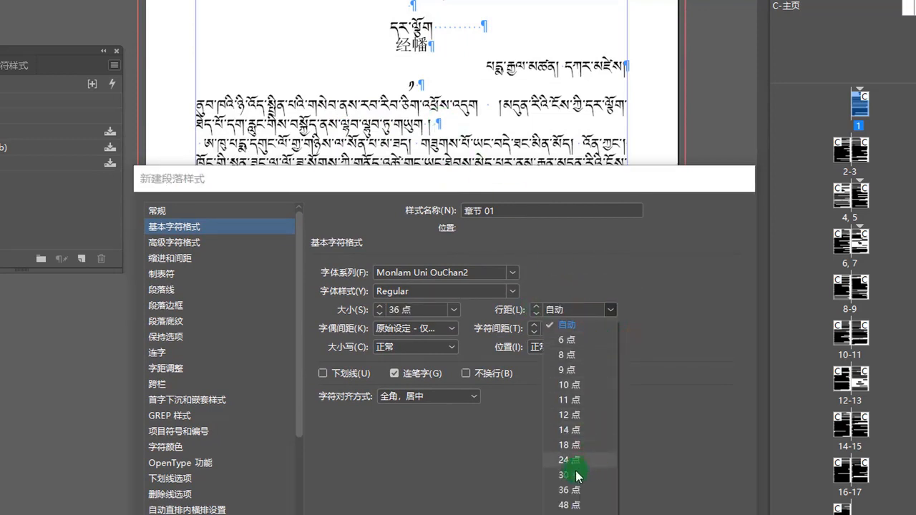
pyautogui.click(568, 505)
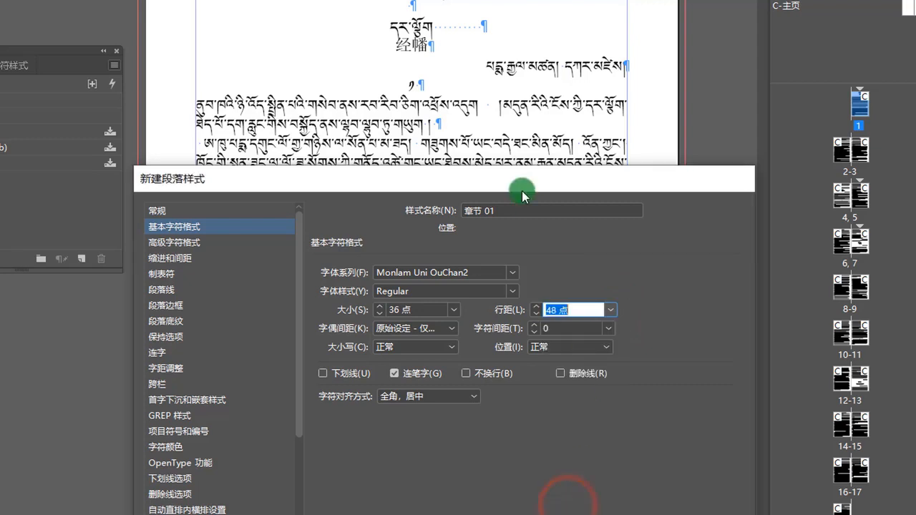
pyautogui.moveTo(518, 188); pyautogui.dragTo(487, 127)
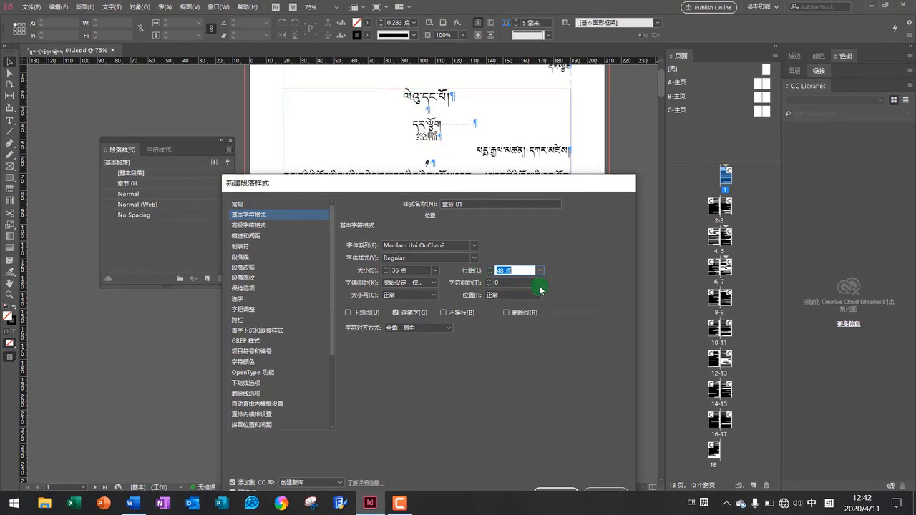
# - Set the 章节 01 style's character tracking to 0 in the basic character formats
pyautogui.click(540, 289)
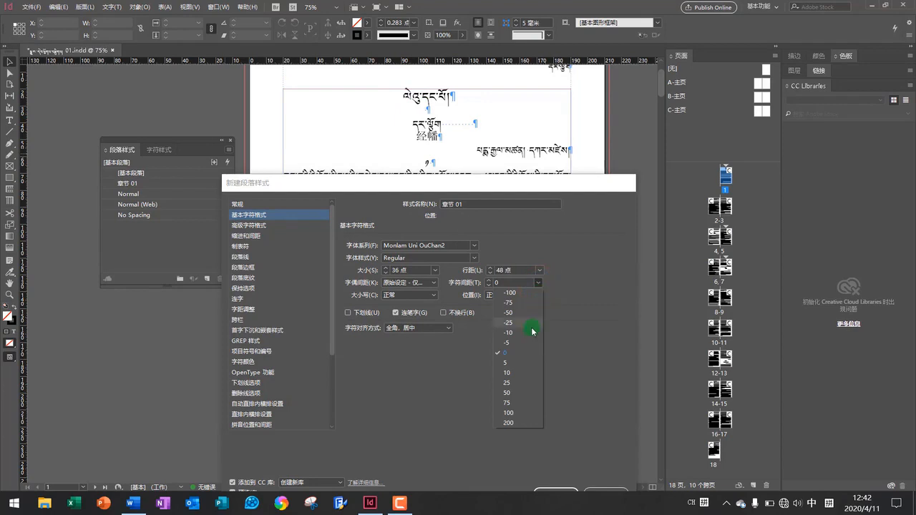
pyautogui.click(516, 352)
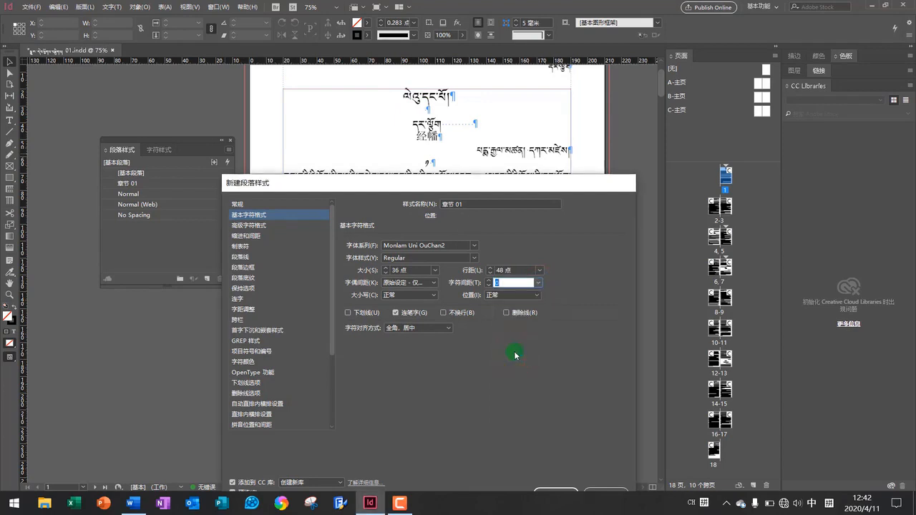
pyautogui.moveTo(453, 185); pyautogui.dragTo(496, 152)
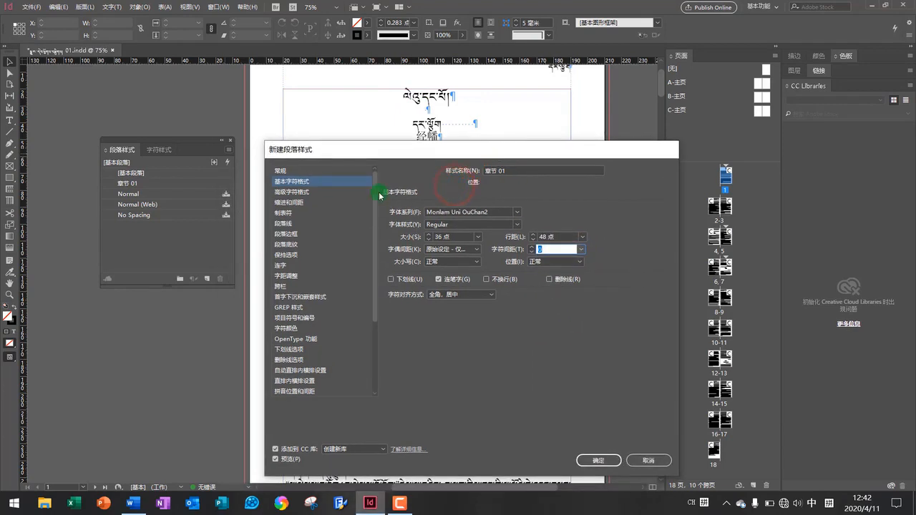
# - In the style's advanced character formats, try a baseline shift of 3 points and return it to 0 points
pyautogui.click(292, 193)
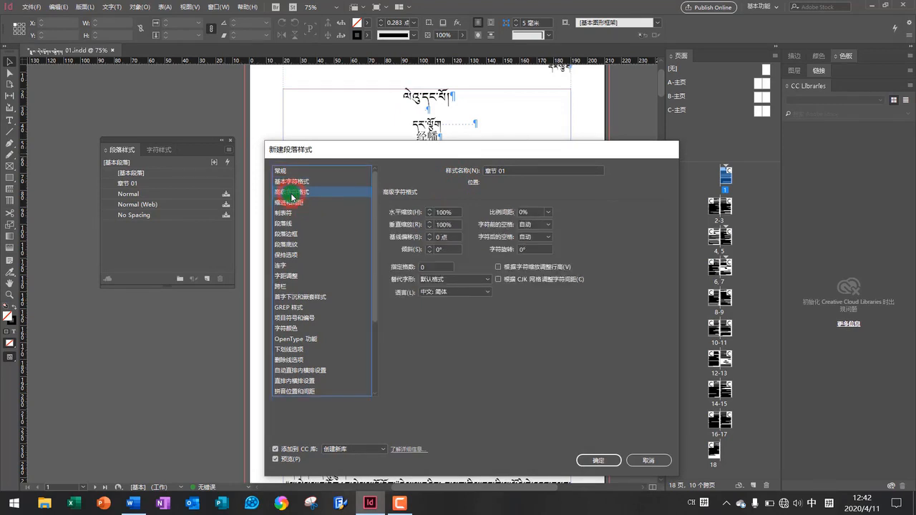
pyautogui.click(443, 225)
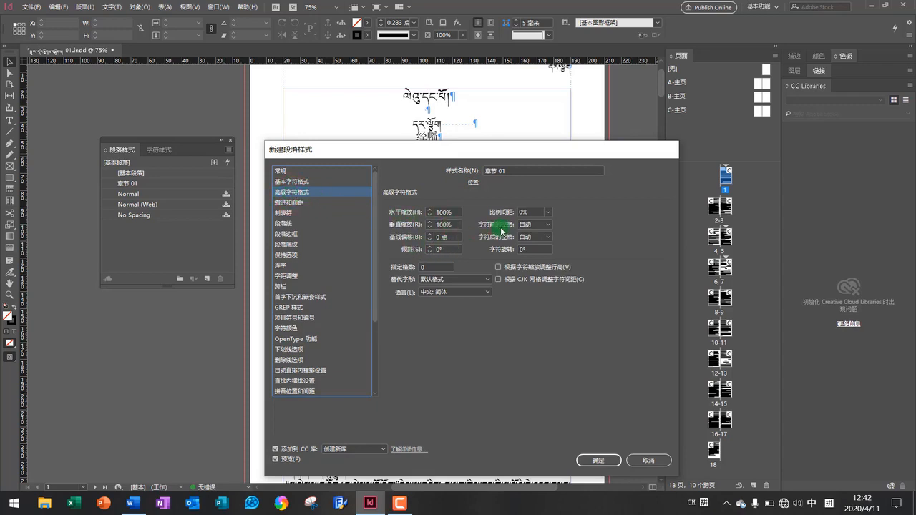
pyautogui.click(440, 242)
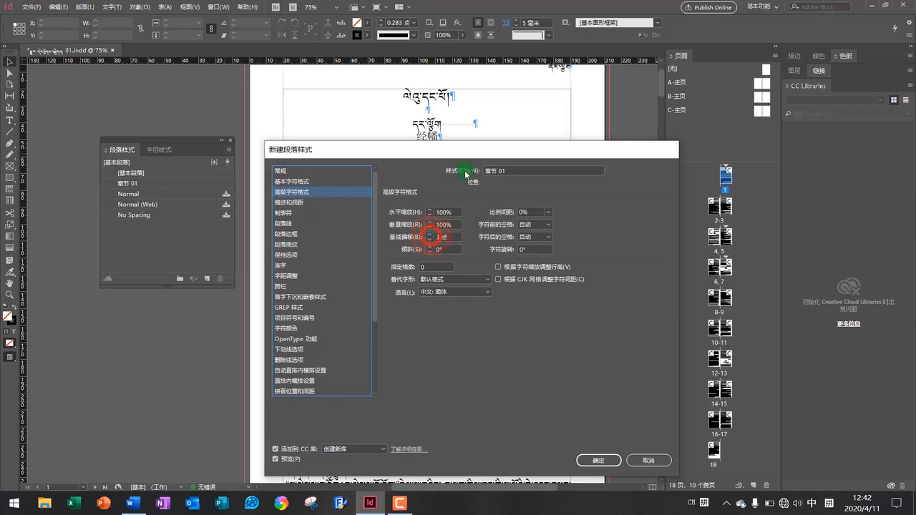
pyautogui.moveTo(466, 149); pyautogui.dragTo(451, 215)
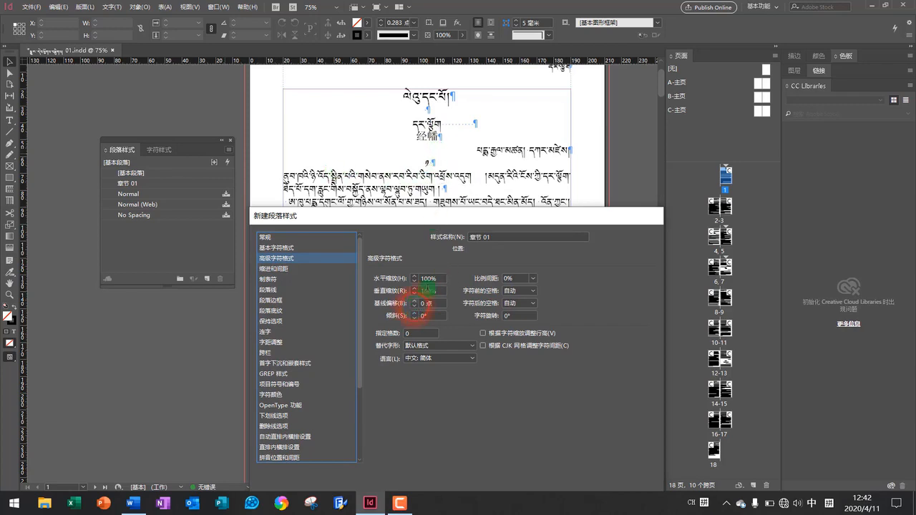
pyautogui.moveTo(456, 219); pyautogui.dragTo(437, 197)
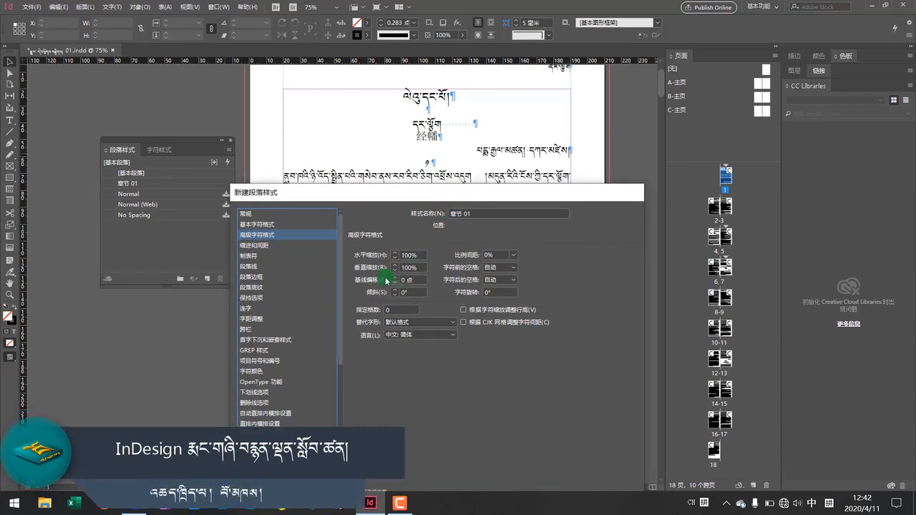
# - In the 章节 01 style's indents and spacing settings, set the paragraph alignment to centered (居中)
pyautogui.click(253, 246)
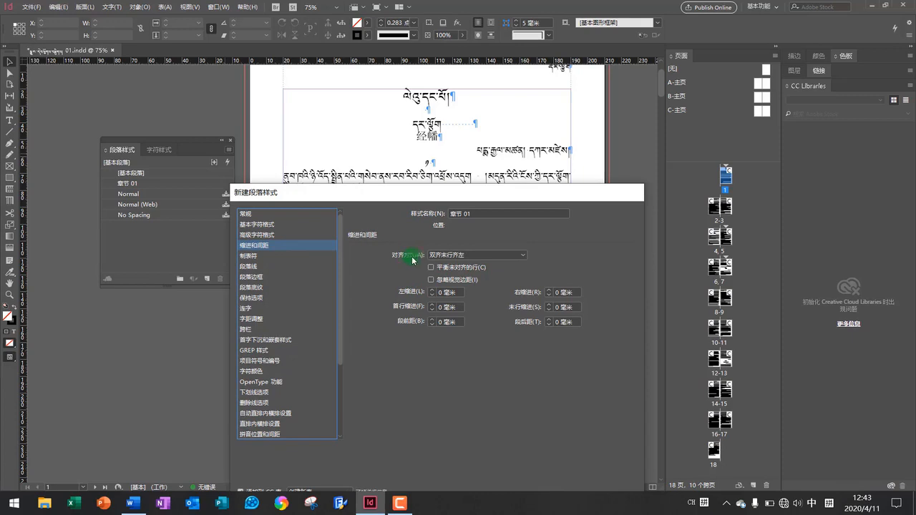
pyautogui.click(477, 256)
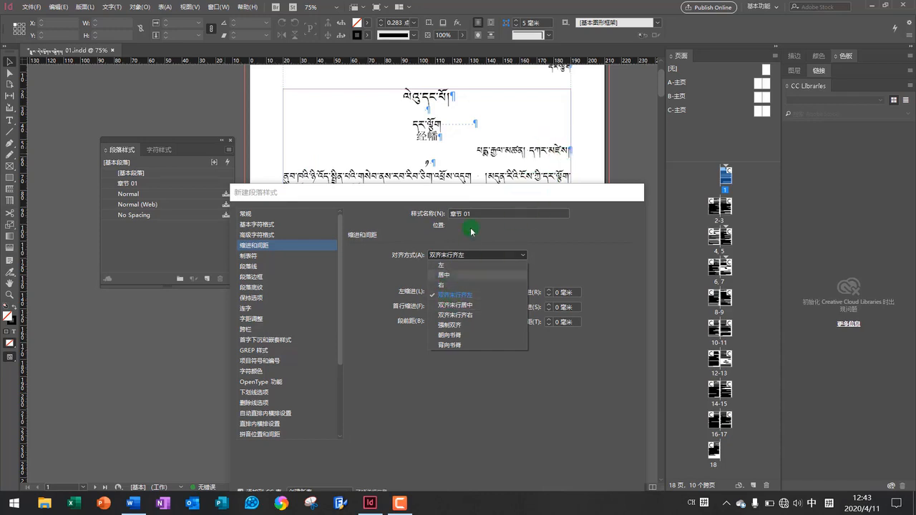
pyautogui.moveTo(470, 191); pyautogui.dragTo(466, 263)
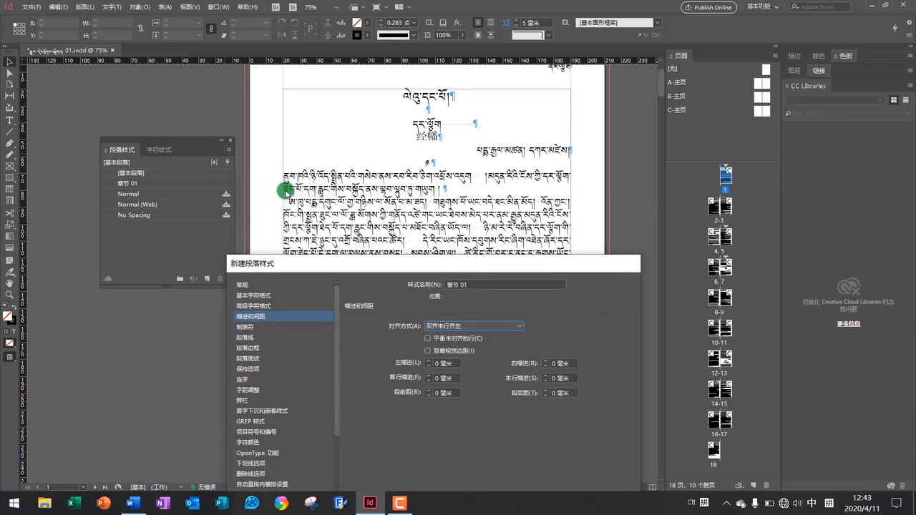
pyautogui.moveTo(439, 263); pyautogui.dragTo(424, 217)
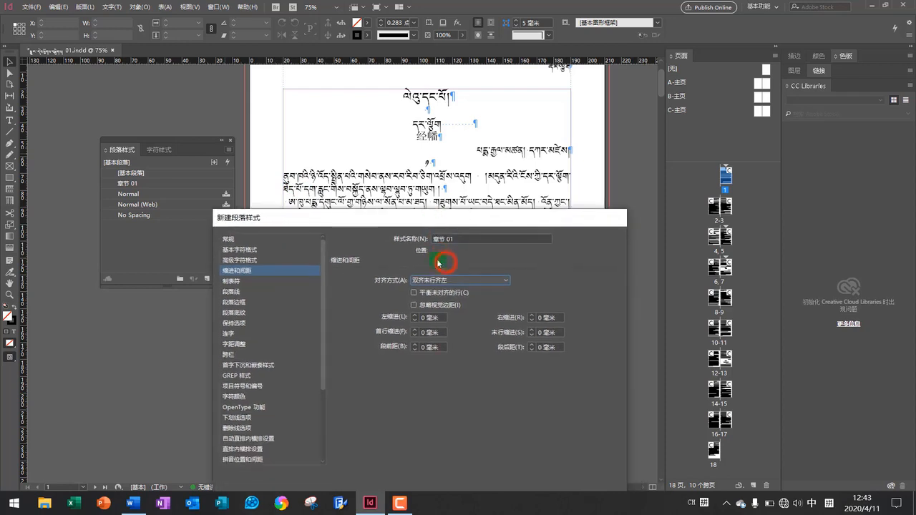
pyautogui.click(447, 280)
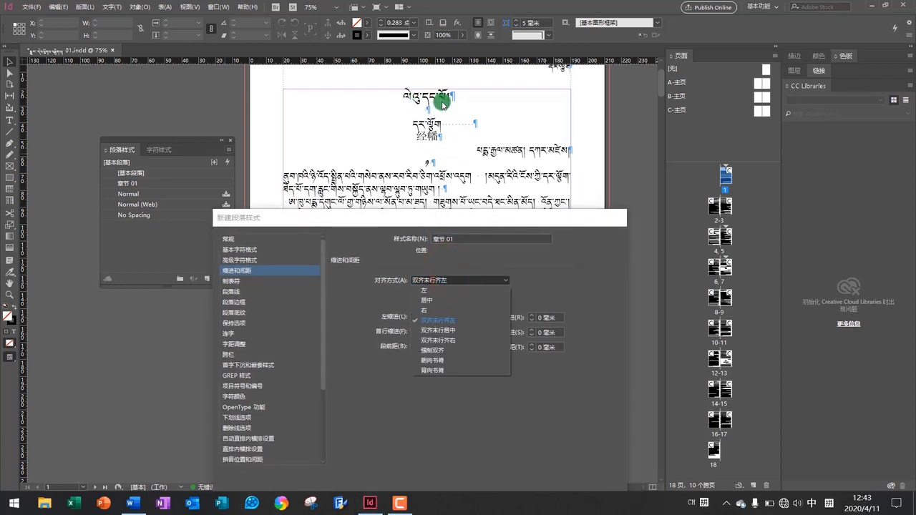
pyautogui.click(426, 301)
# - Review the style's first-line indent and space-before settings, and save the new 章节 01 paragraph style
pyautogui.moveTo(458, 217); pyautogui.dragTo(458, 167)
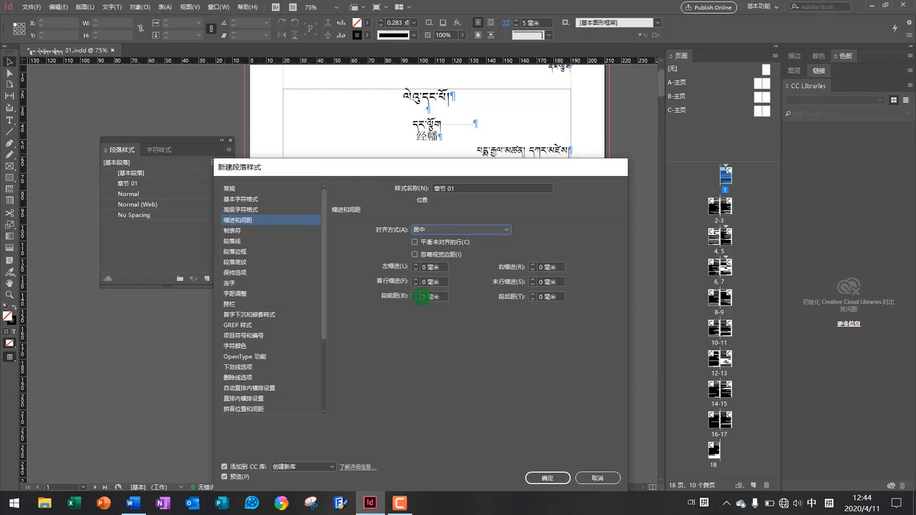
pyautogui.click(422, 296)
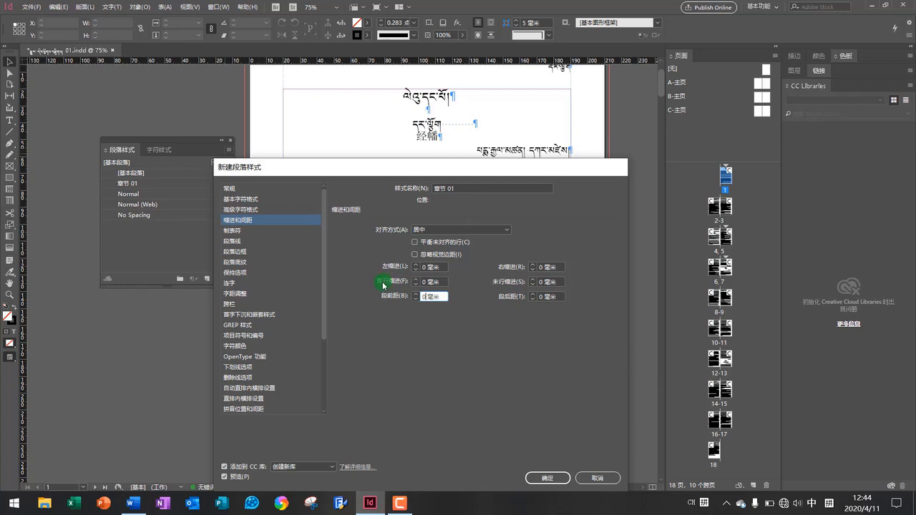
pyautogui.moveTo(419, 165); pyautogui.dragTo(419, 235)
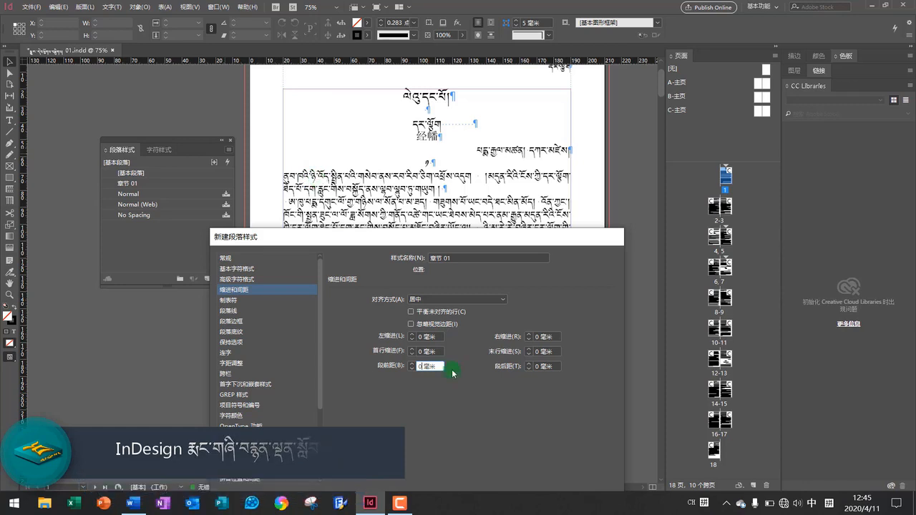
pyautogui.click(412, 351)
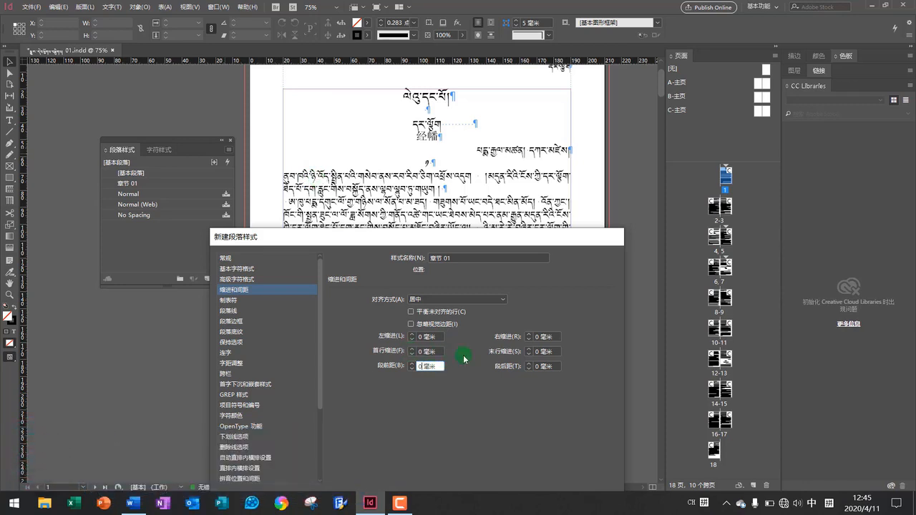
pyautogui.moveTo(501, 238); pyautogui.dragTo(478, 120)
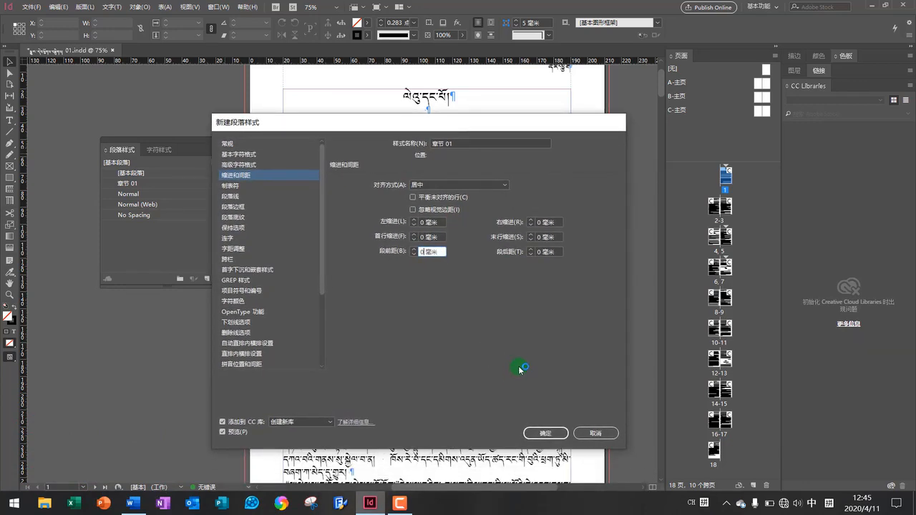
pyautogui.click(545, 434)
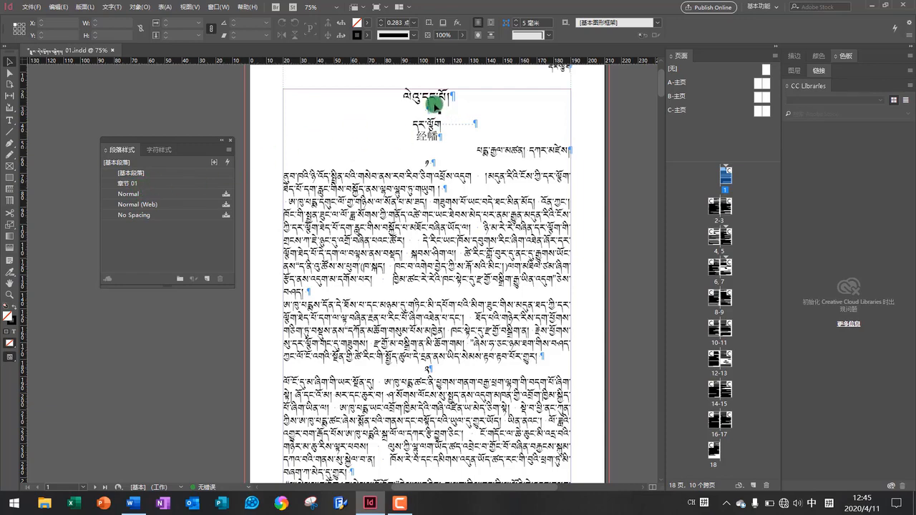
# - Place the text cursor in the chapter title at the top of page 1 and apply the 章节 01 paragraph style
pyautogui.click(425, 101)
pyautogui.doubleClick(425, 101)
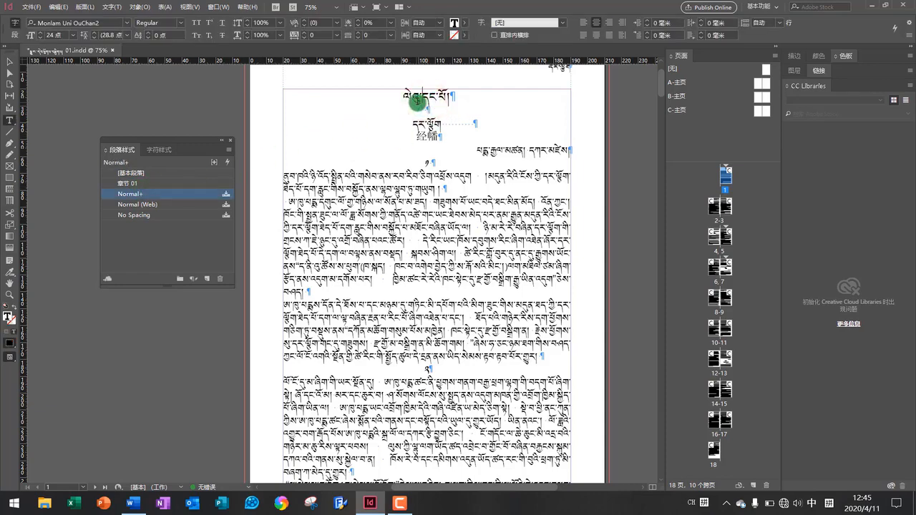
pyautogui.click(123, 184)
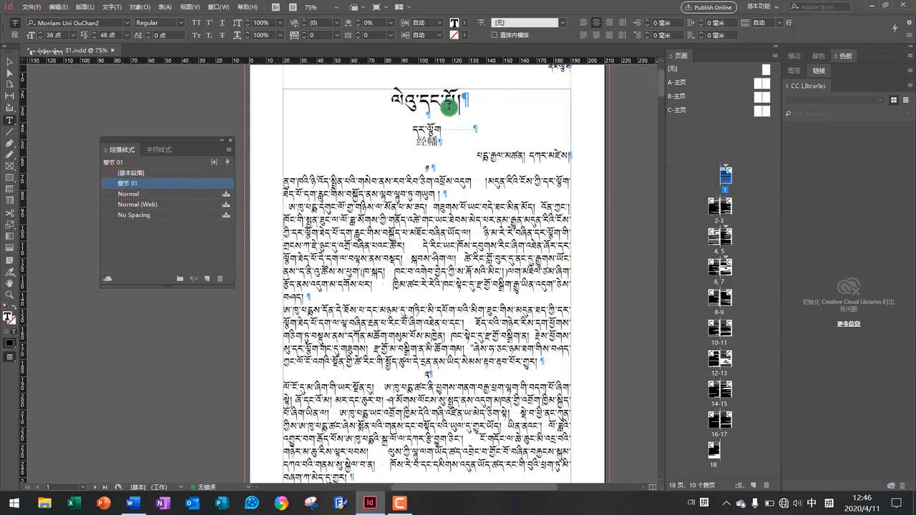